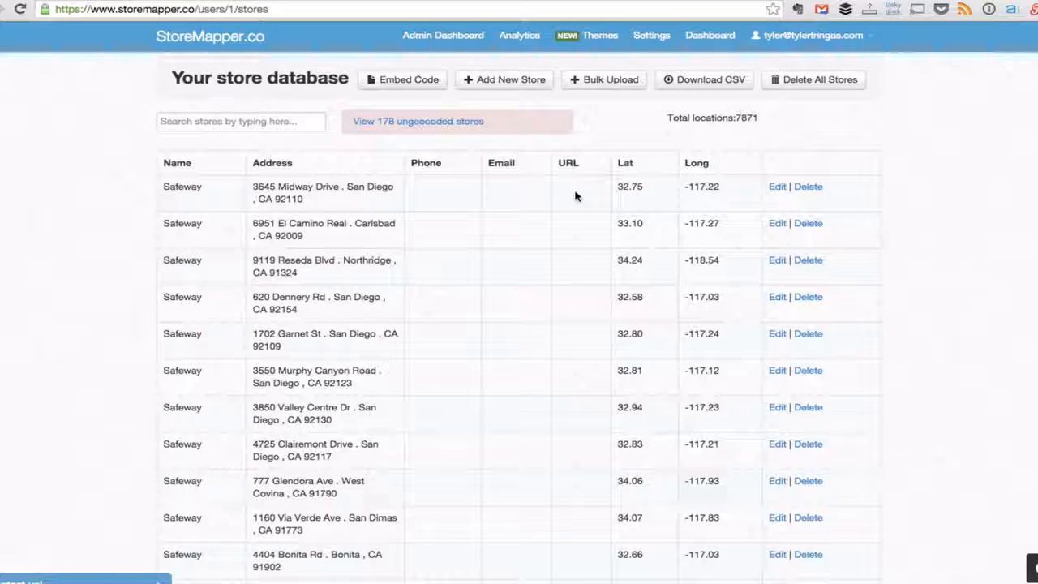
# - List only the ungeocoded stores and examine their names, addresses and latitude and longitude entries
pyautogui.click(412, 122)
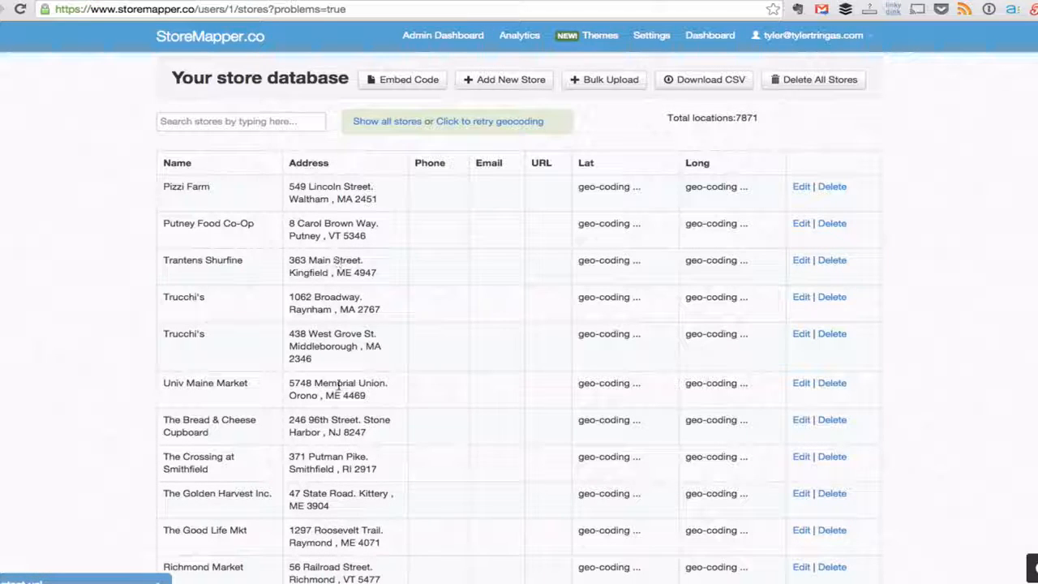
pyautogui.scroll(-5, 338, 388)
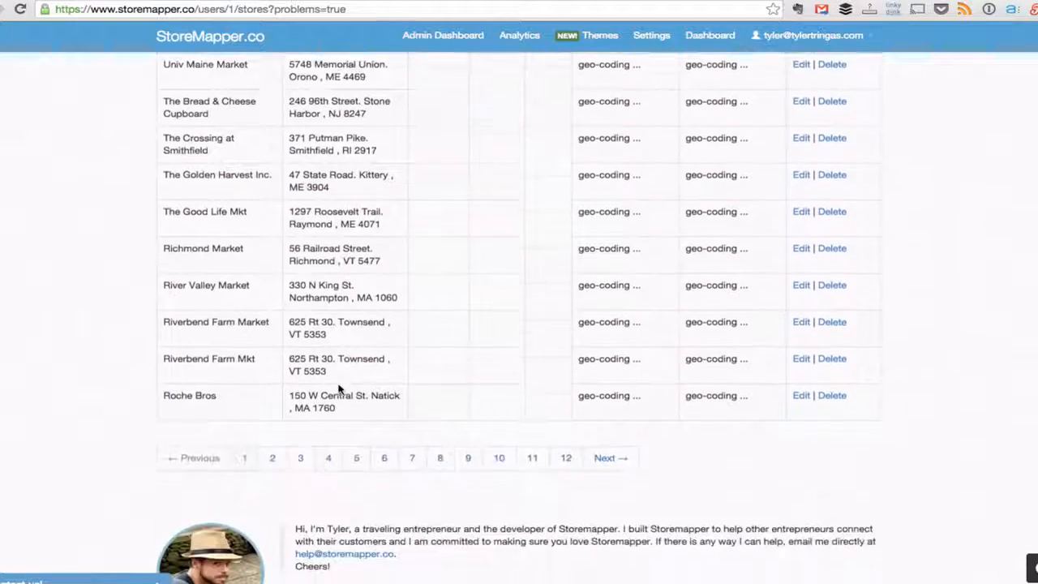
pyautogui.scroll(5, 342, 307)
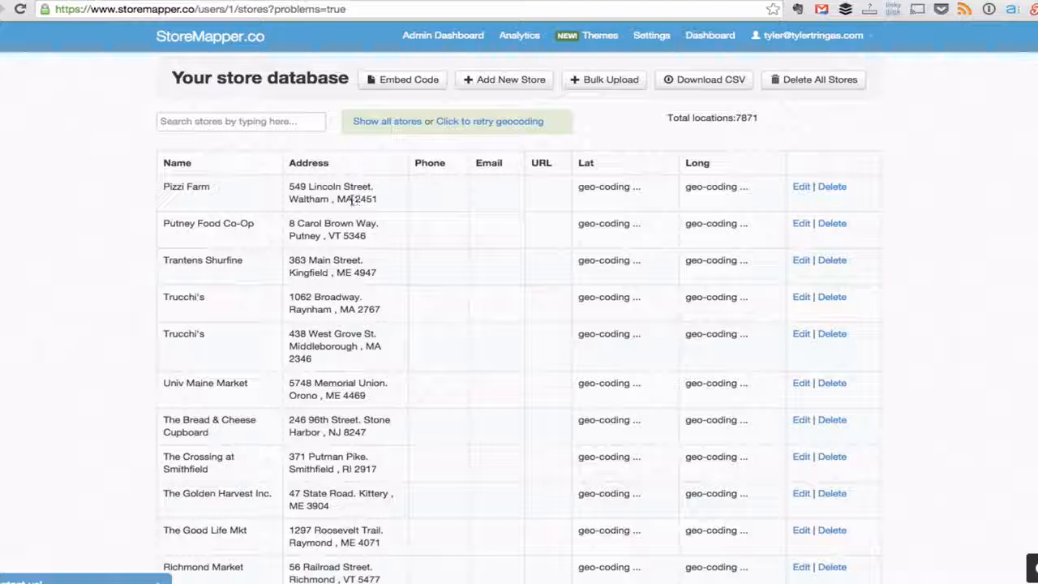
pyautogui.scroll(-3, 357, 217)
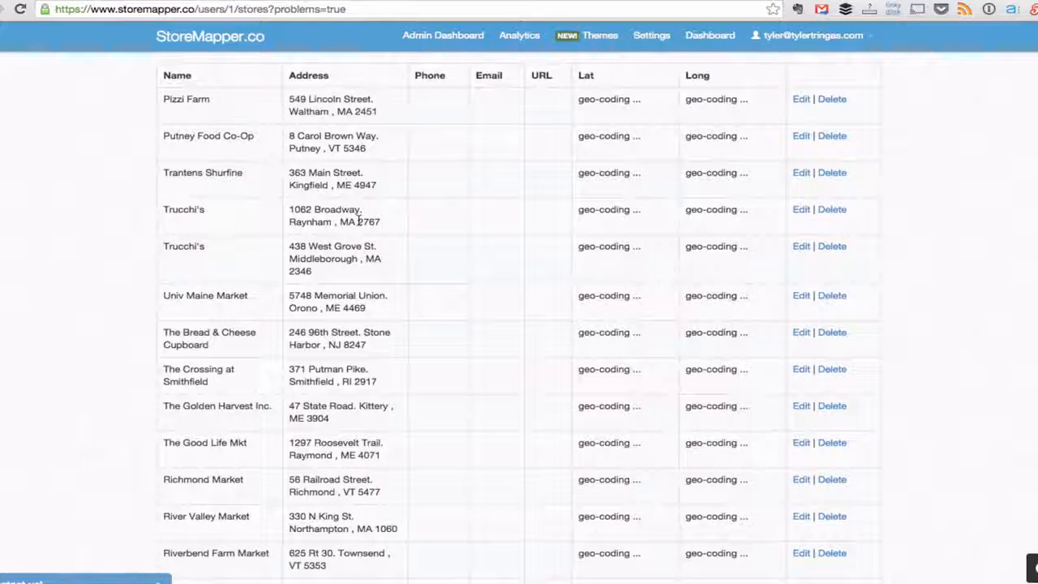
pyautogui.scroll(-5, 359, 220)
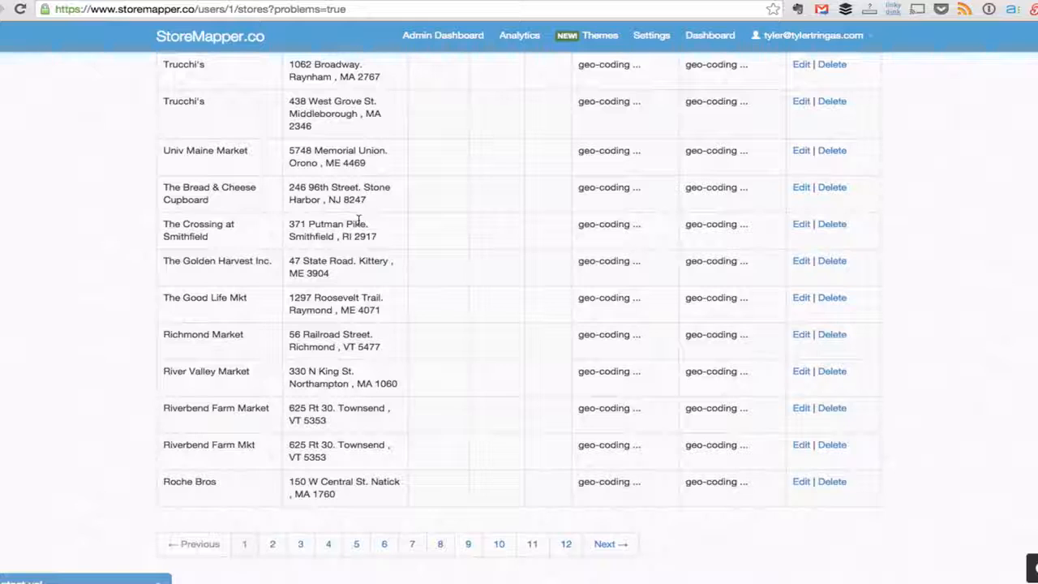
pyautogui.scroll(8, 358, 220)
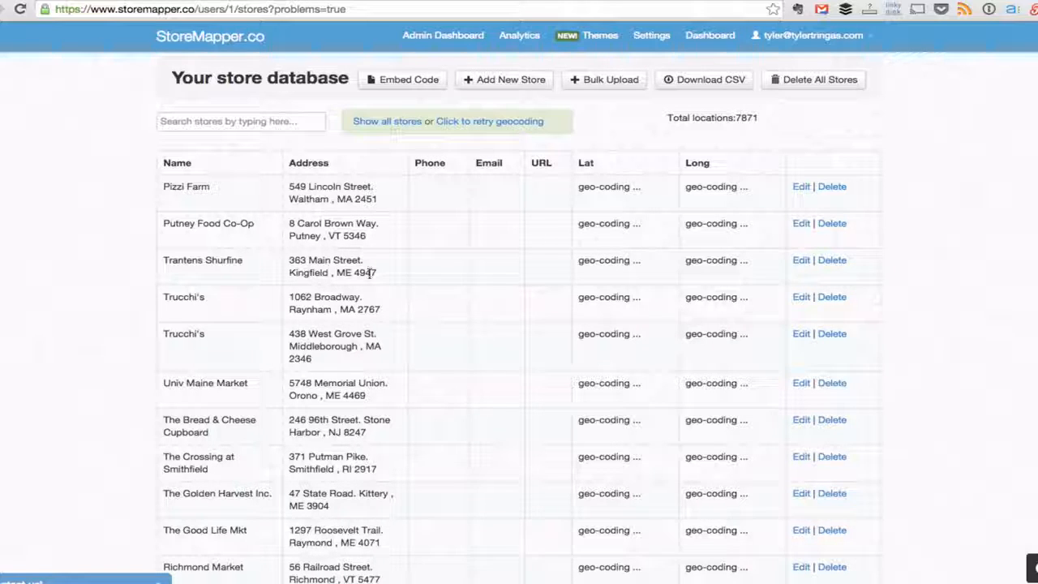
pyautogui.scroll(-2, 371, 276)
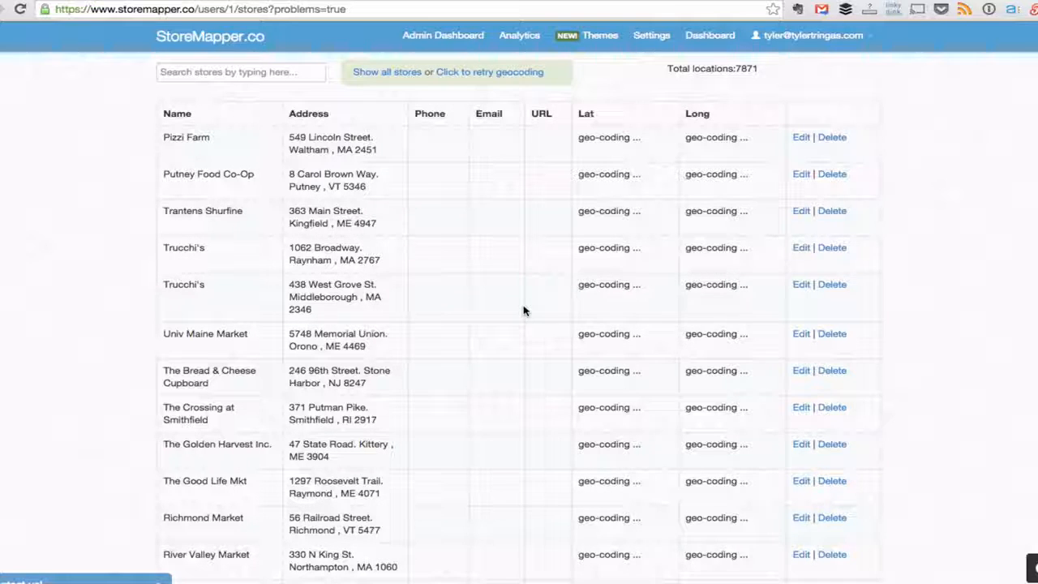
pyautogui.scroll(1, 523, 311)
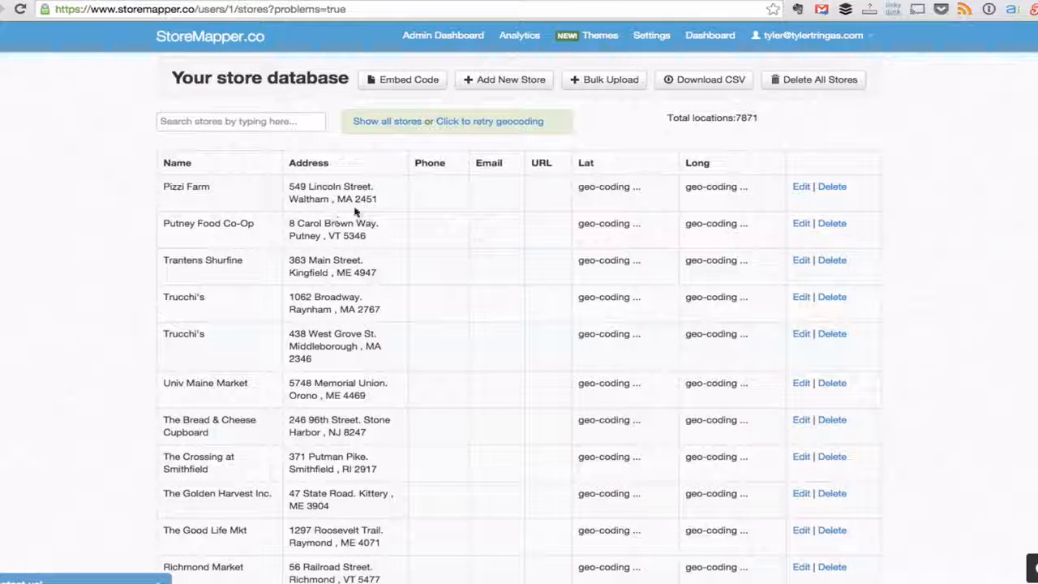
# - Open the Pizzi Farm store for editing and inspect its address, its latitude and longitude fields, and the map tool
pyautogui.click(801, 188)
pyautogui.click(801, 189)
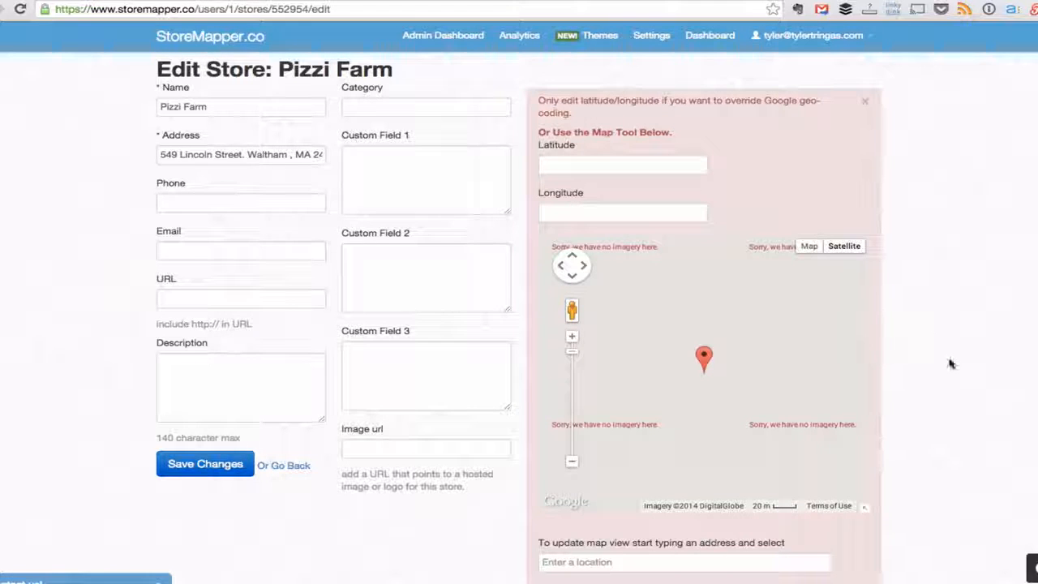
pyautogui.scroll(-1, 950, 363)
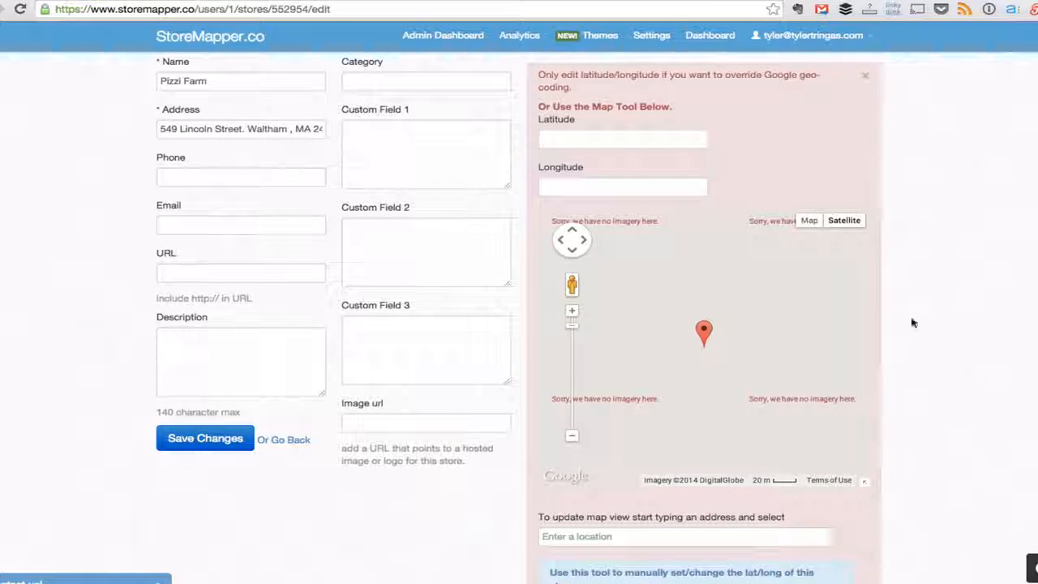
pyautogui.click(612, 141)
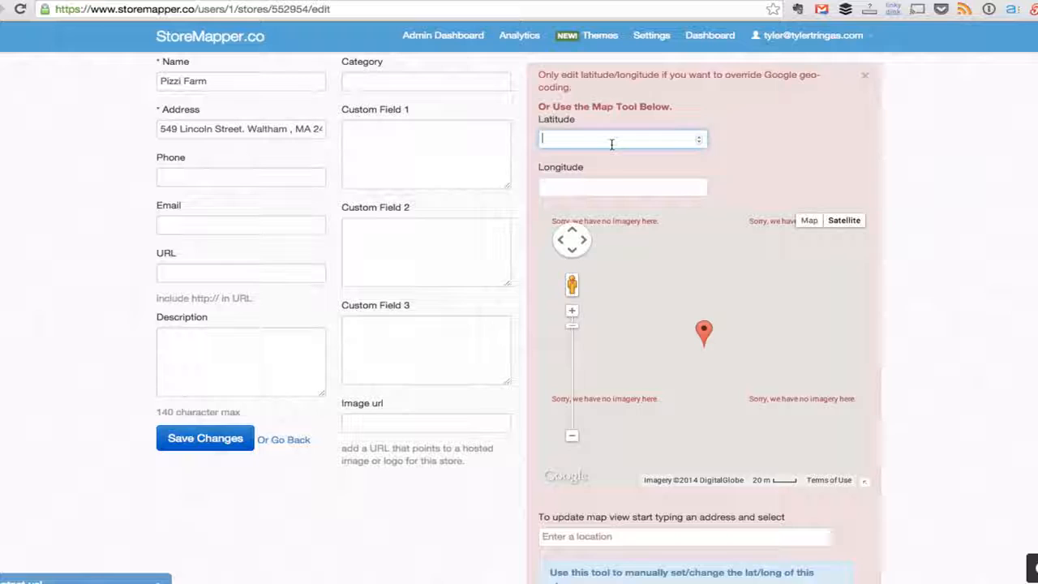
pyautogui.click(607, 185)
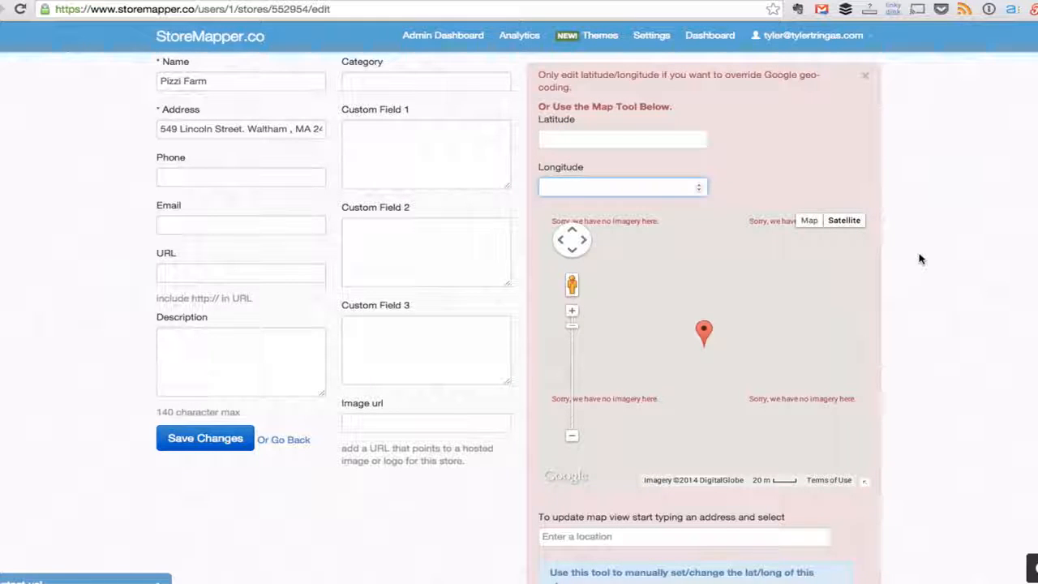
pyautogui.scroll(-2, 920, 258)
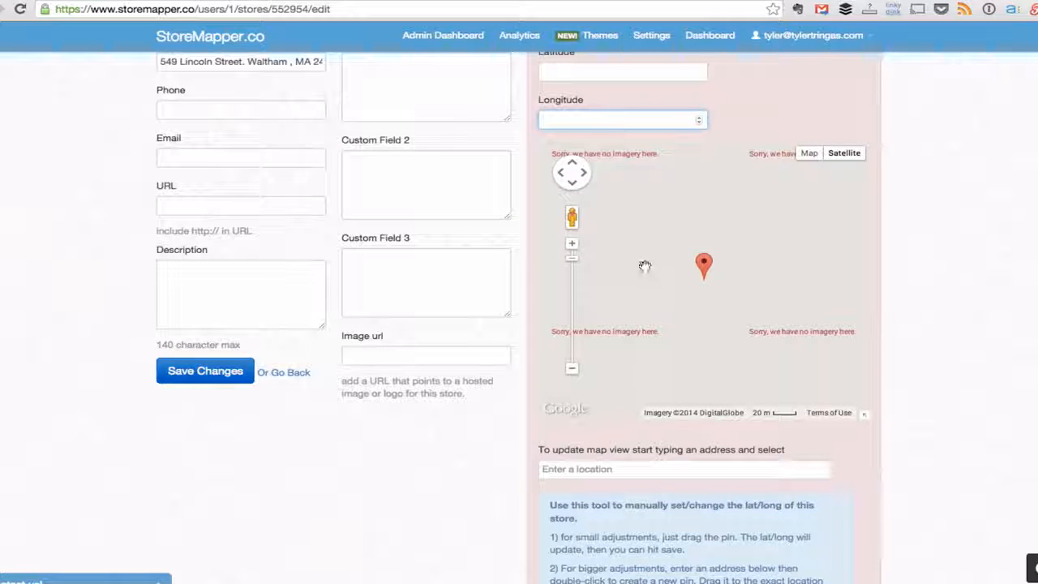
pyautogui.moveTo(645, 266); pyautogui.dragTo(660, 287)
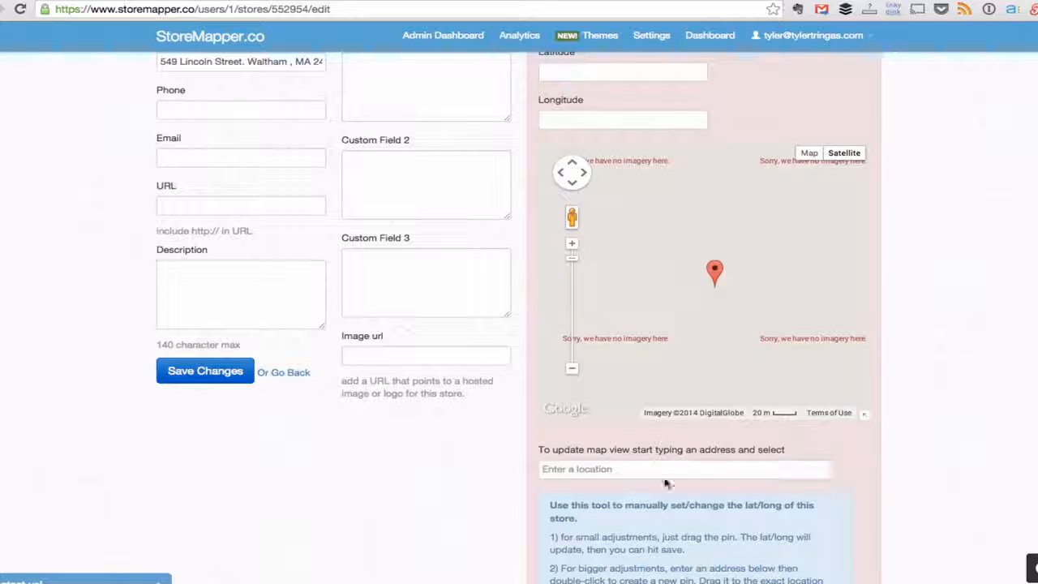
pyautogui.scroll(2, 412, 416)
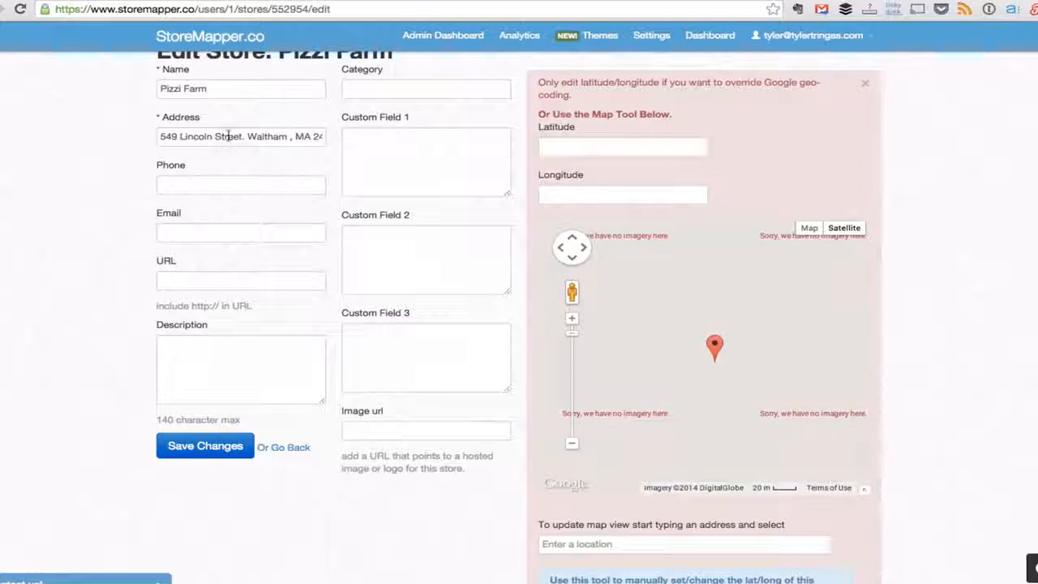
pyautogui.click(228, 137)
# - Look up Pizzi Farm's street address in the map tool and choose the matching suggestion in Waltham, MA
pyautogui.click(764, 542)
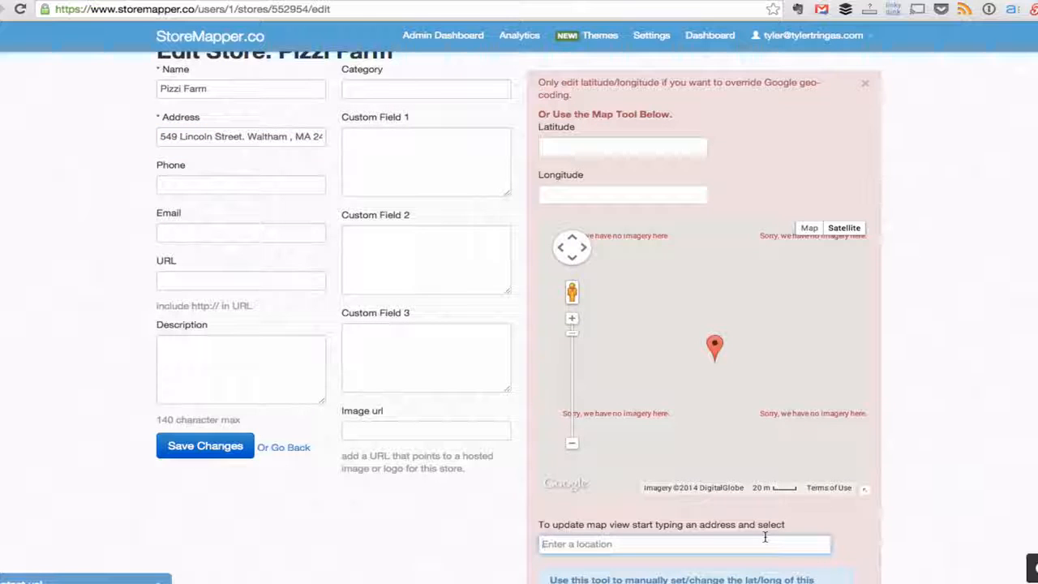
pyautogui.write('549 lin')
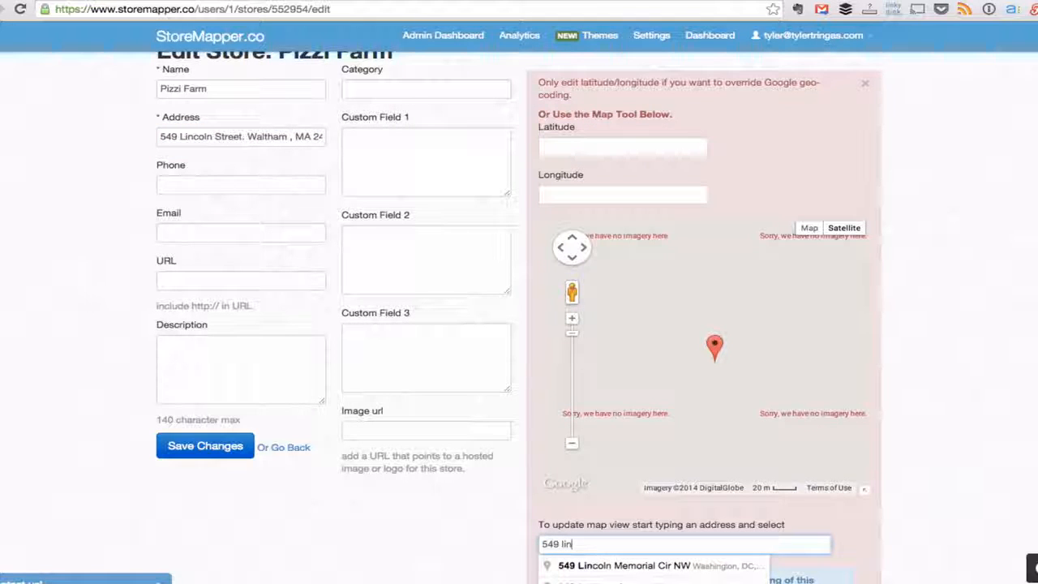
pyautogui.write('coln')
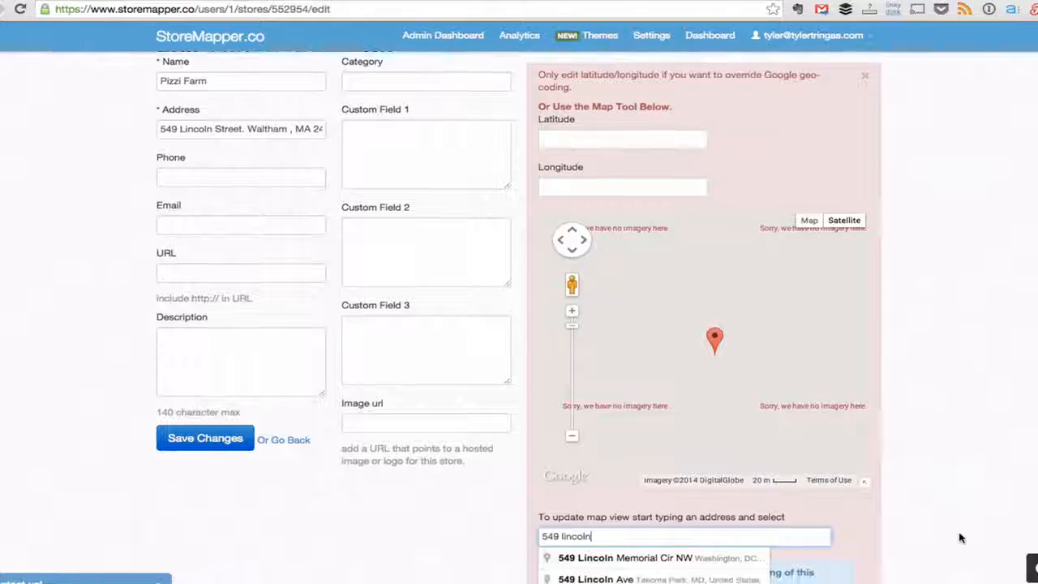
pyautogui.scroll(-1, 961, 538)
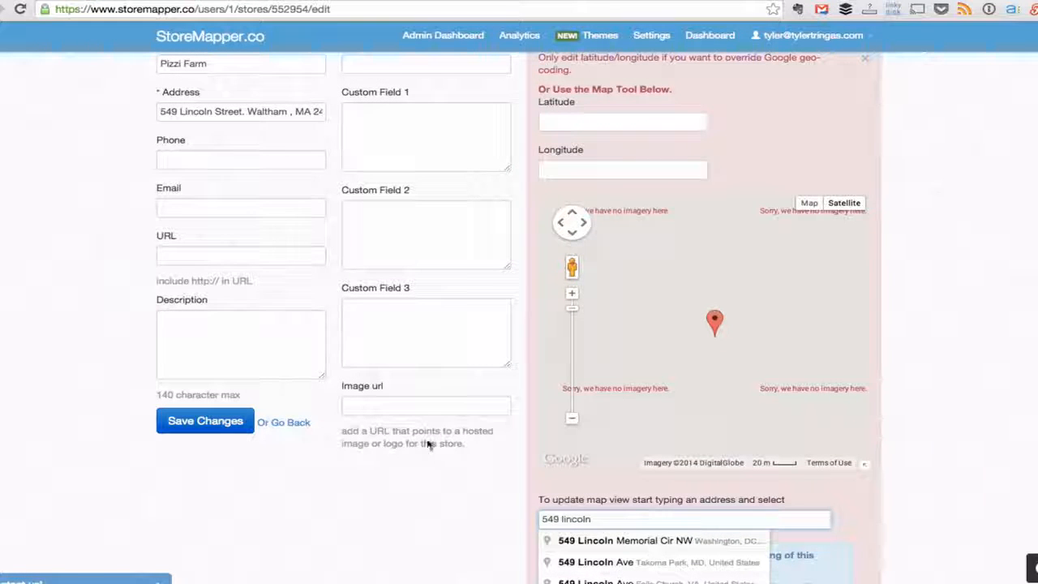
pyautogui.write('wal')
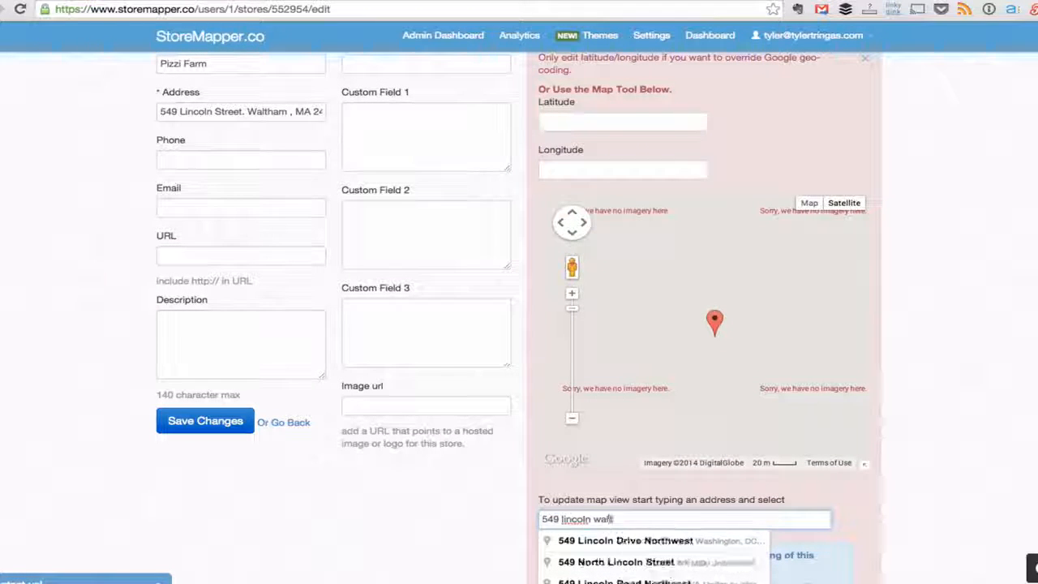
pyautogui.write('tham')
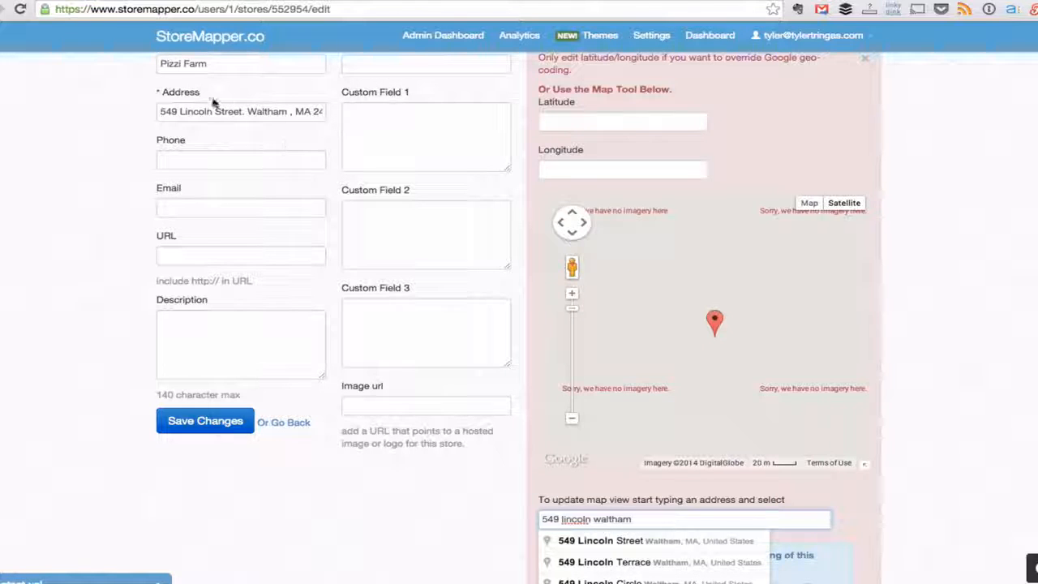
pyautogui.click(680, 543)
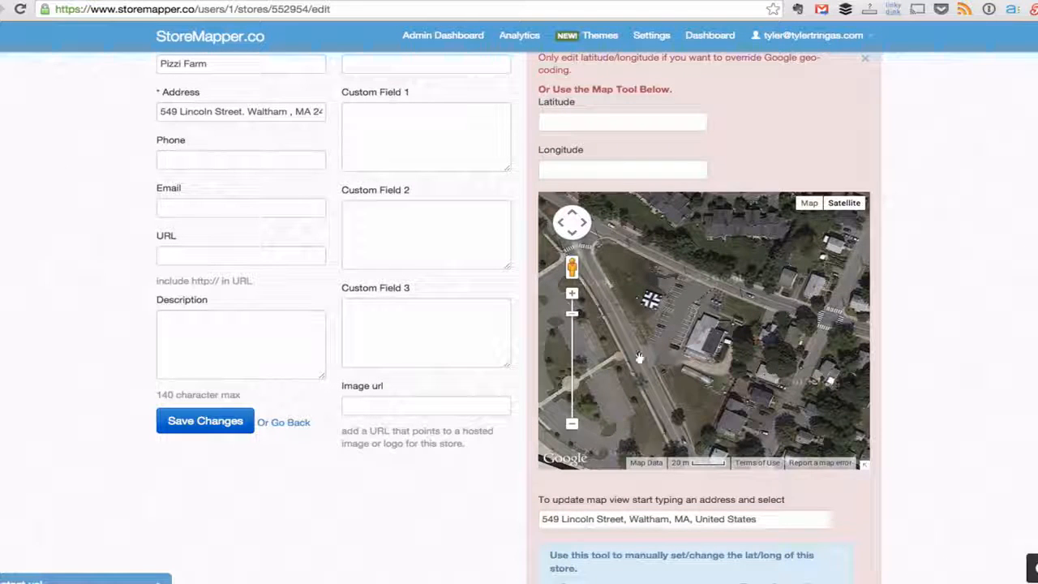
# - Place a pin in the parking lot beside the building on the satellite map, then move it away and back again
pyautogui.click(682, 324)
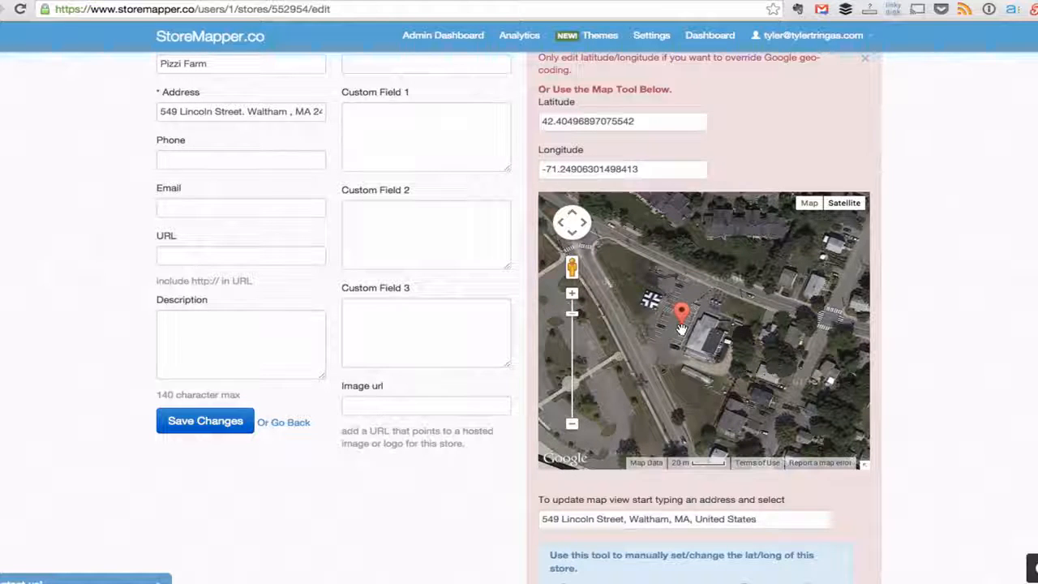
pyautogui.moveTo(686, 315)
pyautogui.mouseDown()
pyautogui.moveTo(761, 268)
pyautogui.moveTo(754, 279)
pyautogui.moveTo(813, 277)
pyautogui.mouseUp()
pyautogui.moveTo(802, 290)
pyautogui.mouseDown()
pyautogui.moveTo(695, 329)
pyautogui.moveTo(672, 317)
pyautogui.mouseUp()
pyautogui.moveTo(753, 346); pyautogui.dragTo(707, 389)
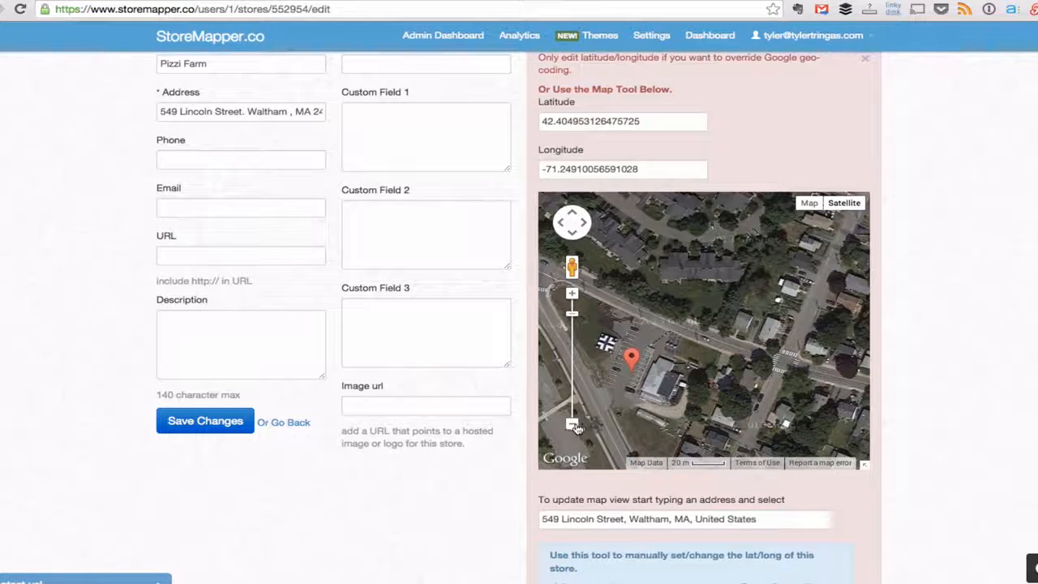
# - Reposition Pizzi Farm's pin at the building, about latitude 42.4049 and longitude -71.2489, and save the store's changes
pyautogui.click(573, 424)
pyautogui.scroll(-1, 690, 349)
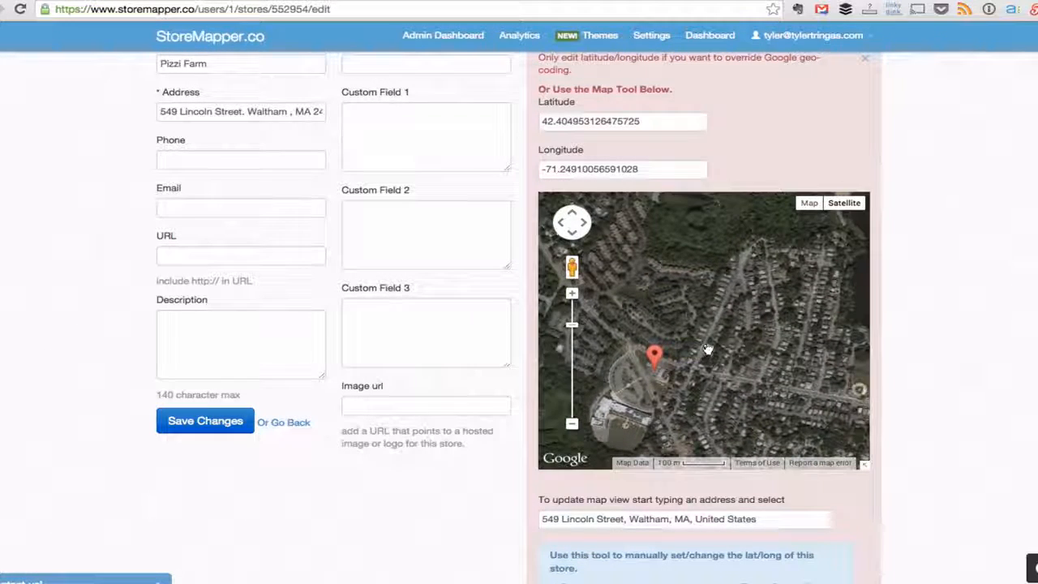
pyautogui.click(722, 290)
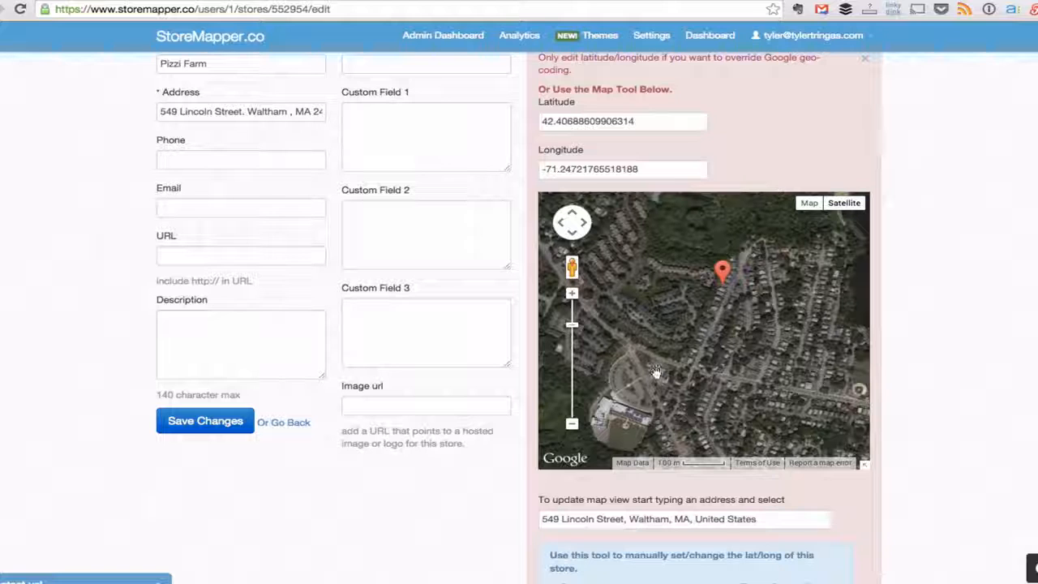
pyautogui.click(658, 367)
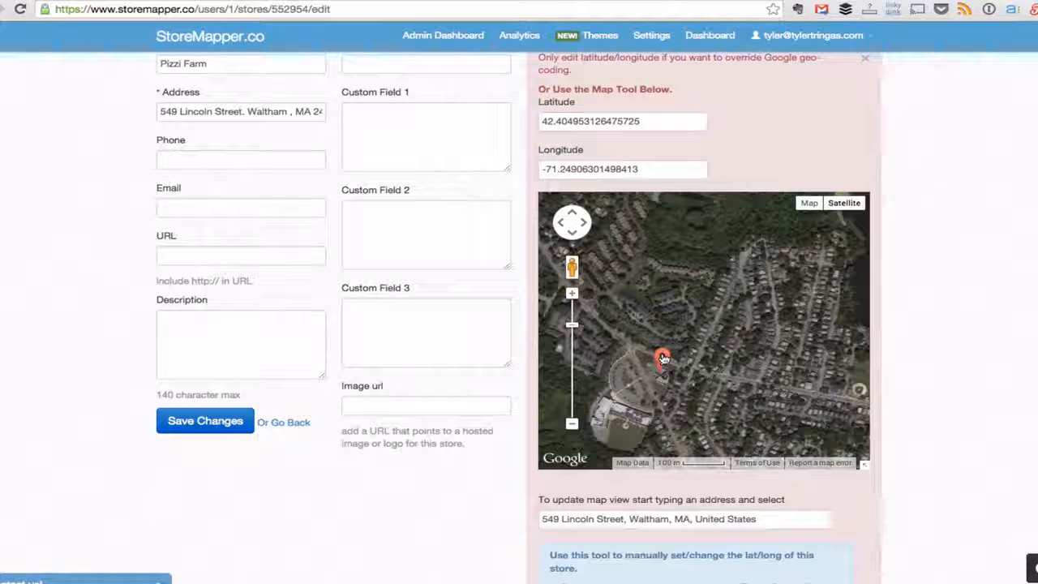
pyautogui.click(664, 358)
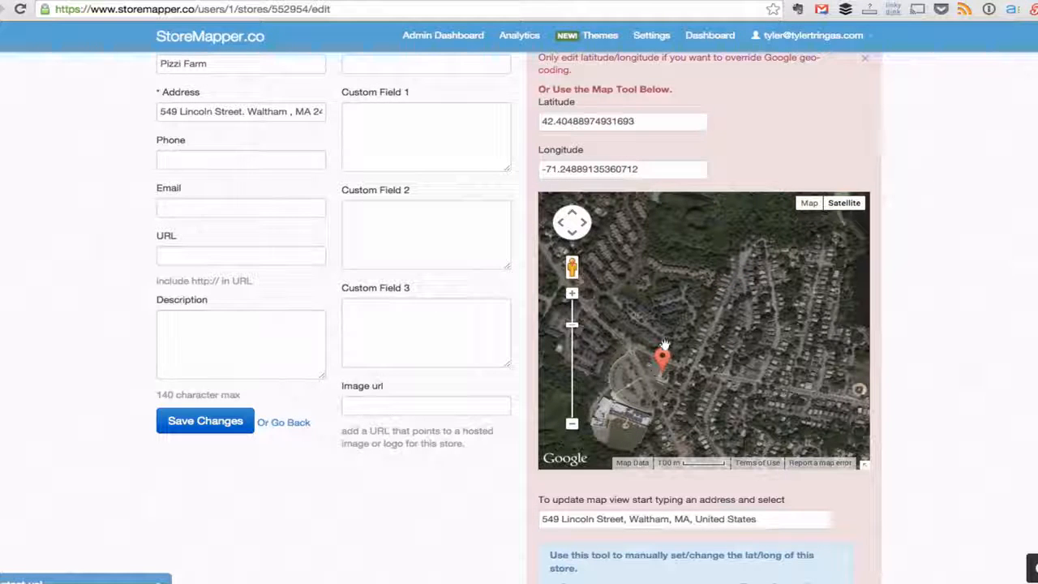
pyautogui.click(233, 422)
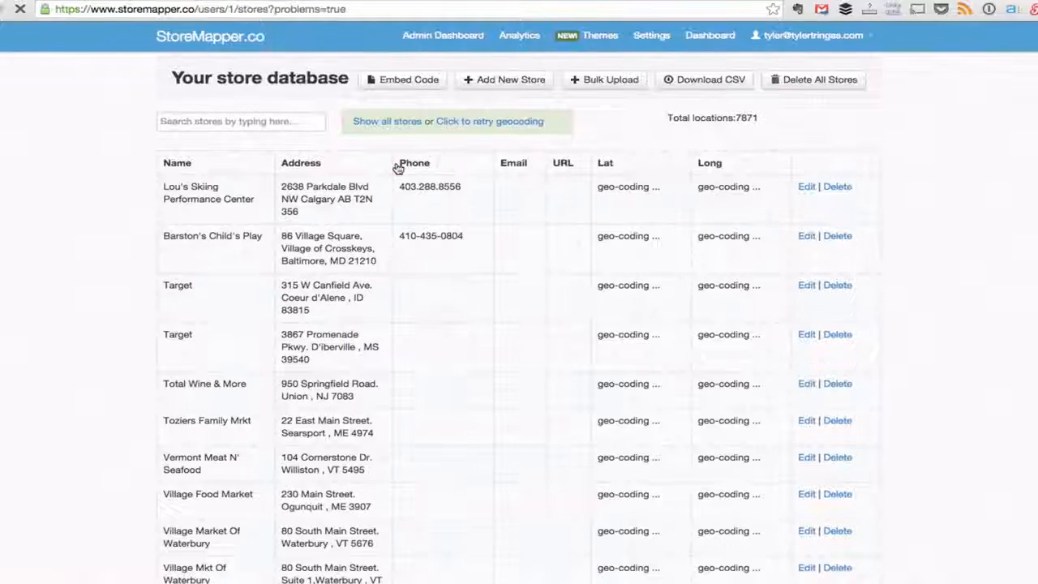
# - Open the edit page of Lou's Skiing Performance Center in a new browser tab, view it, and return to the ungeocoded store list
pyautogui.rightClick(806, 189)
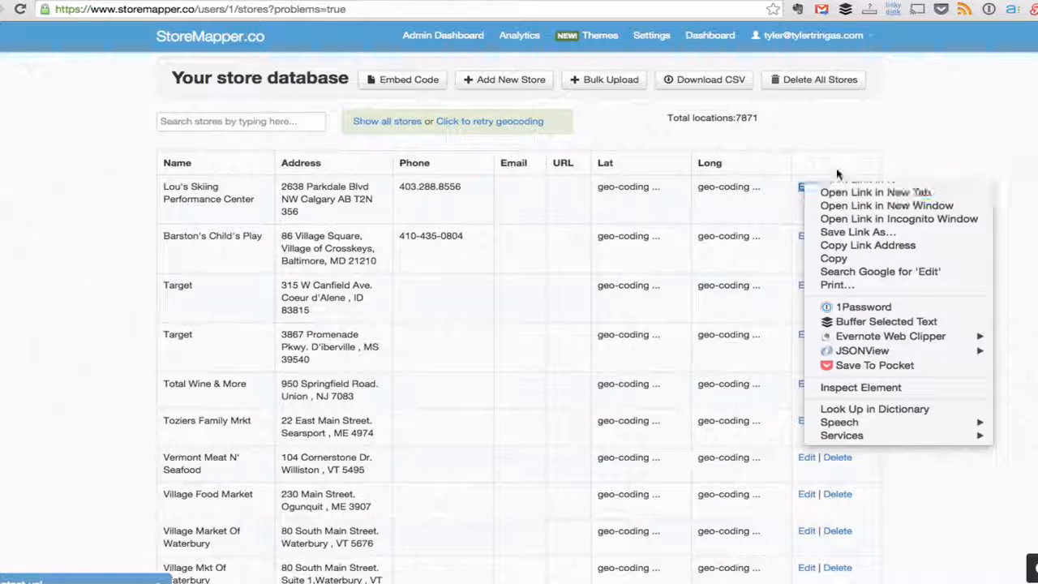
pyautogui.click(839, 165)
pyautogui.rightClick(805, 187)
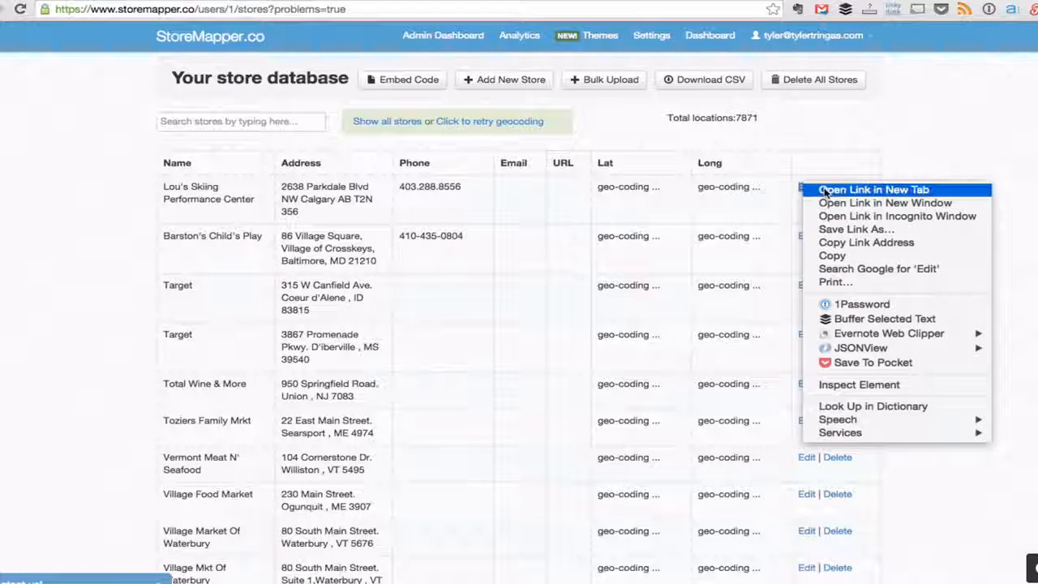
pyautogui.click(826, 193)
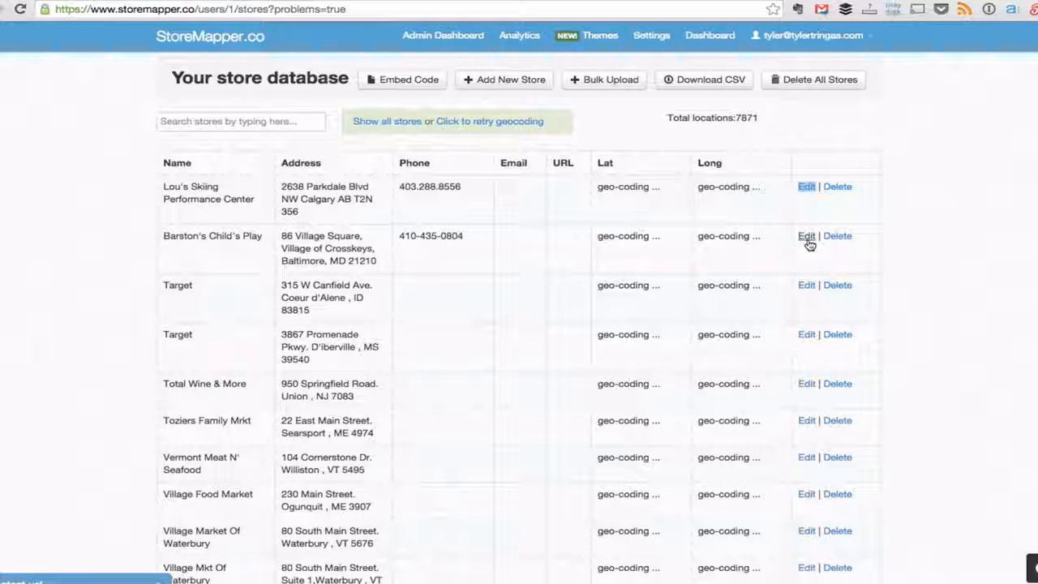
pyautogui.click(711, 4)
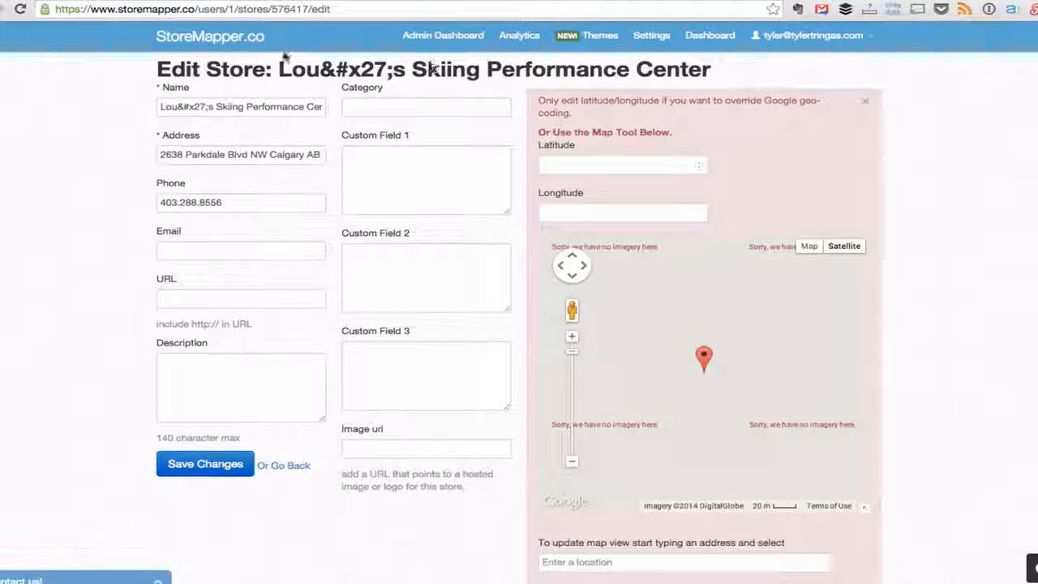
pyautogui.click(267, 3)
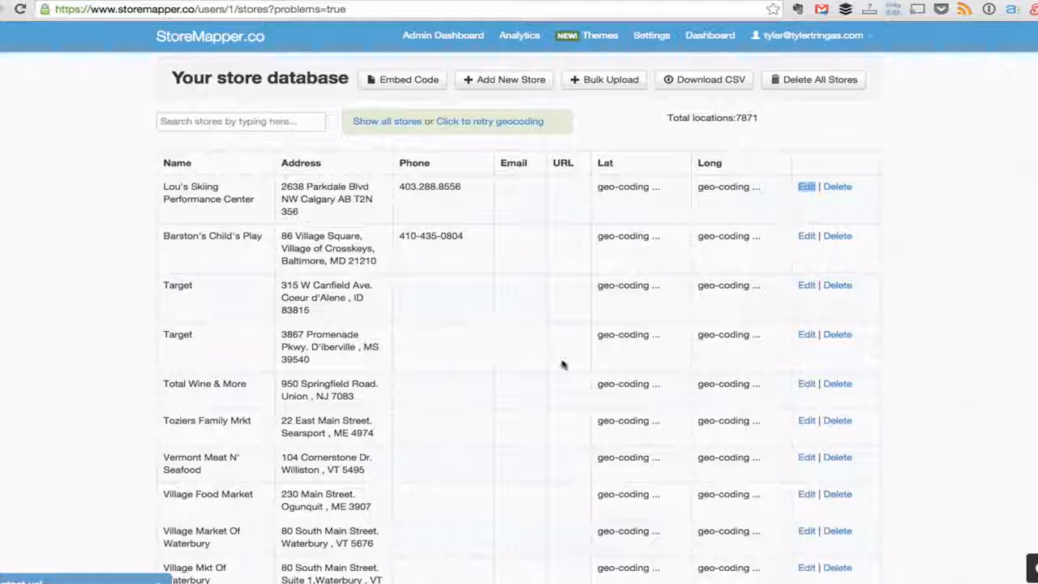